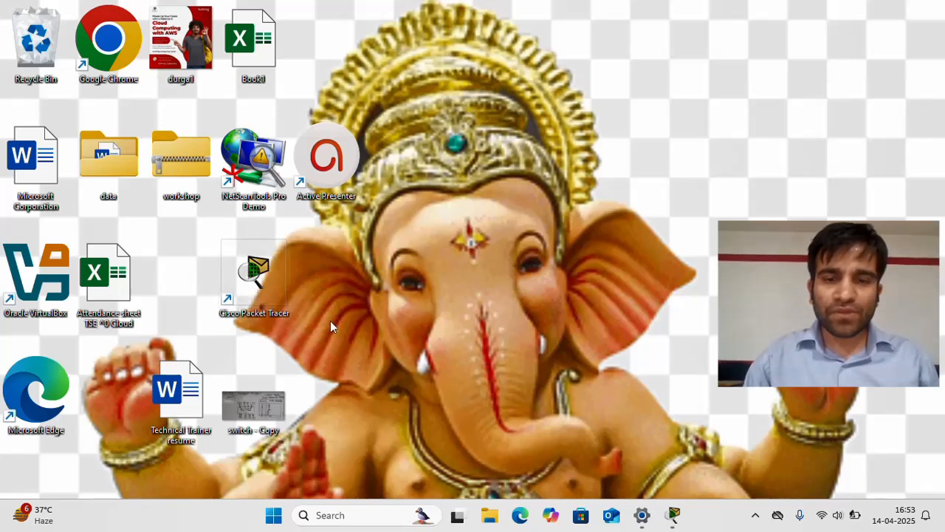
# Switch to Cisco Packet Tracer and place two PCs side by side in the empty logical workspace
pyautogui.click(673, 514)
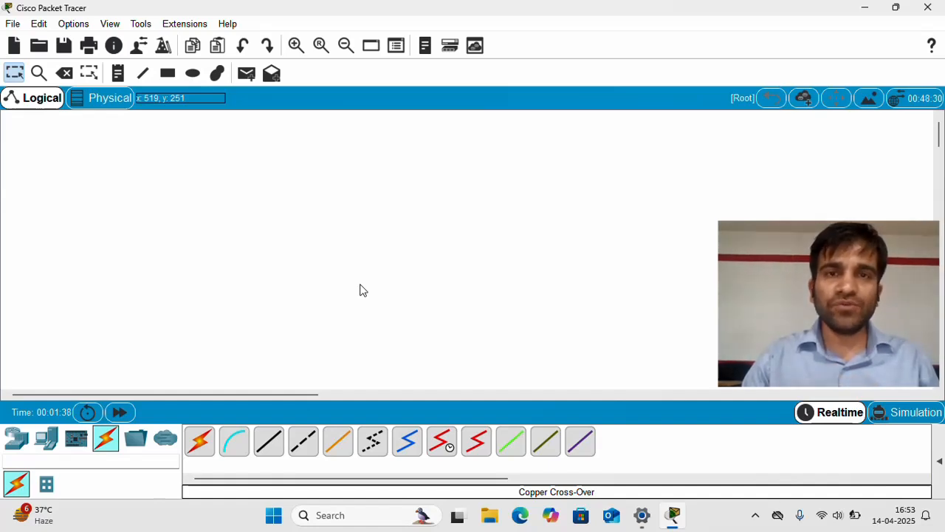
pyautogui.click(46, 439)
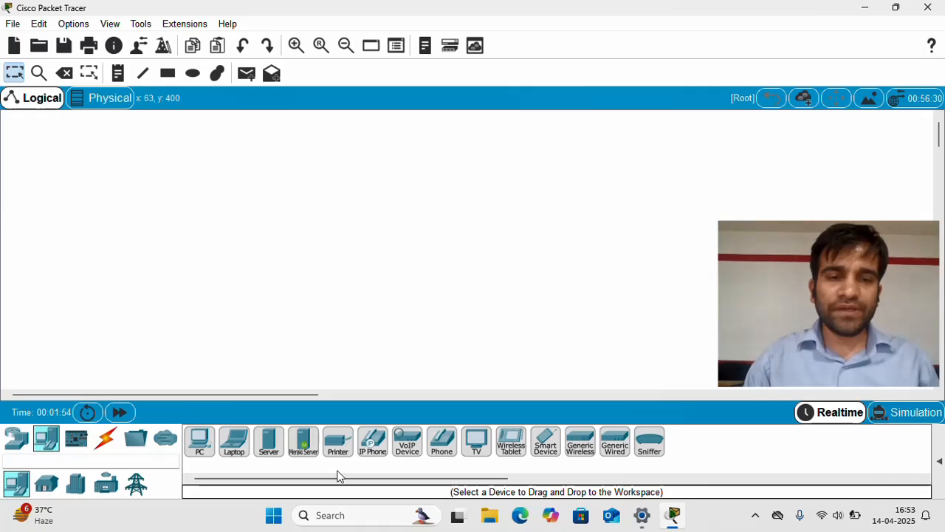
pyautogui.click(198, 445)
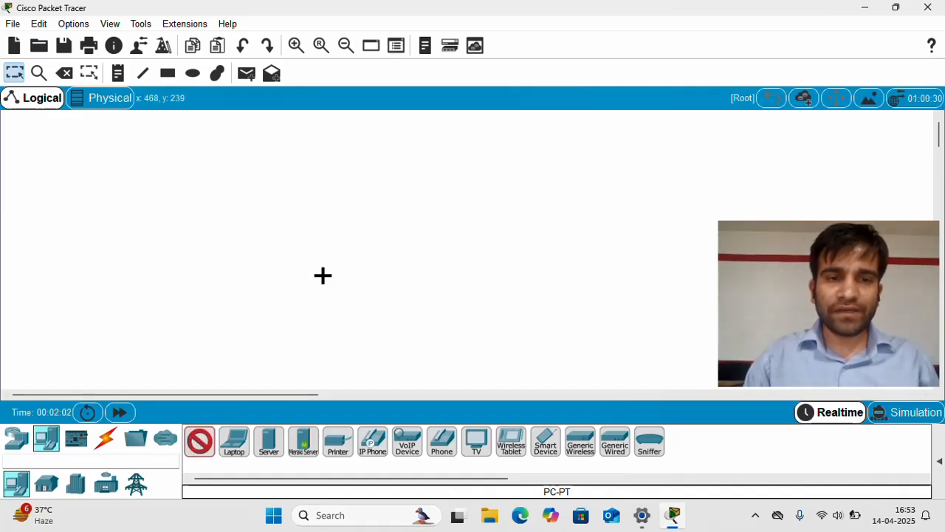
pyautogui.click(323, 275)
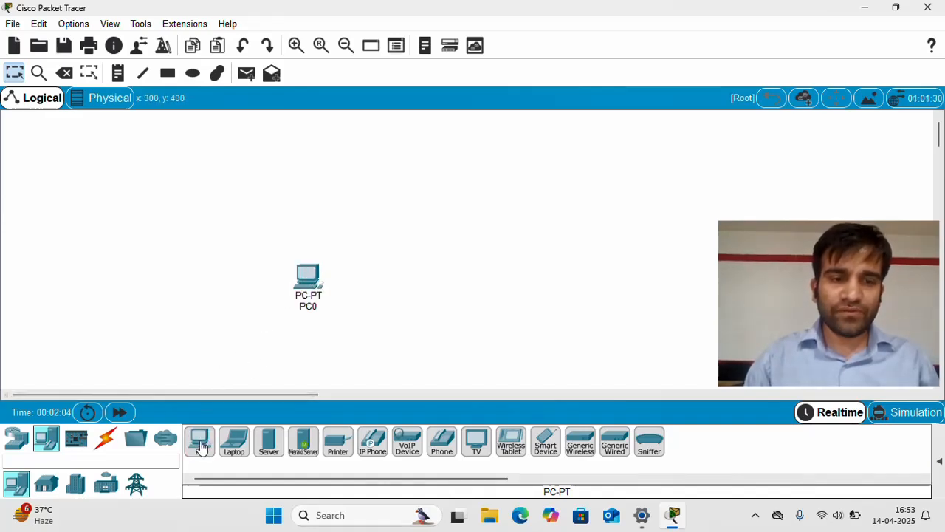
pyautogui.click(201, 447)
pyautogui.click(462, 275)
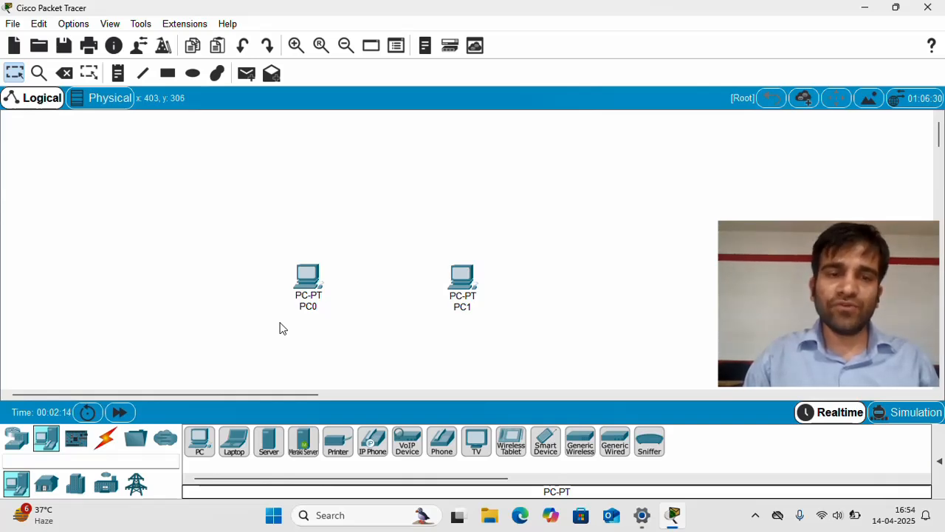
# Connect PC0's FastEthernet0 port to PC1's FastEthernet0 port with a copper cross-over cable
pyautogui.click(107, 440)
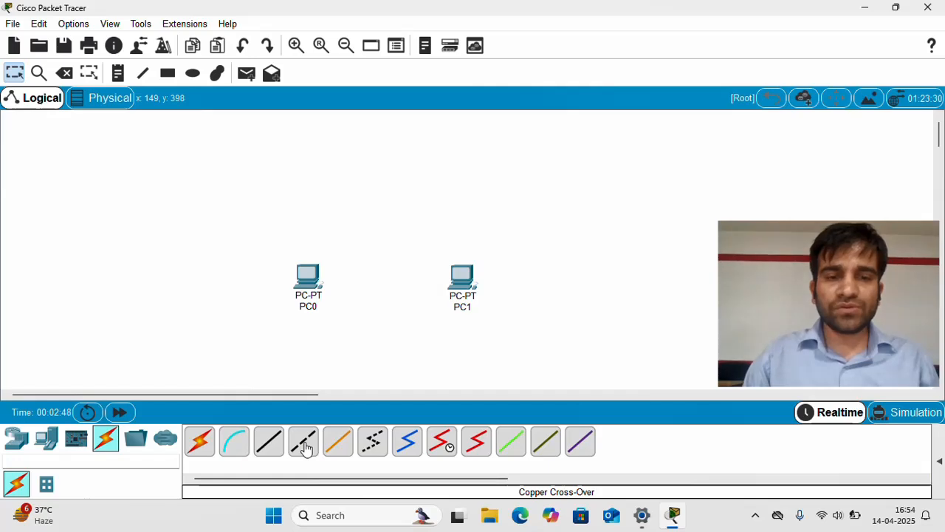
pyautogui.click(305, 447)
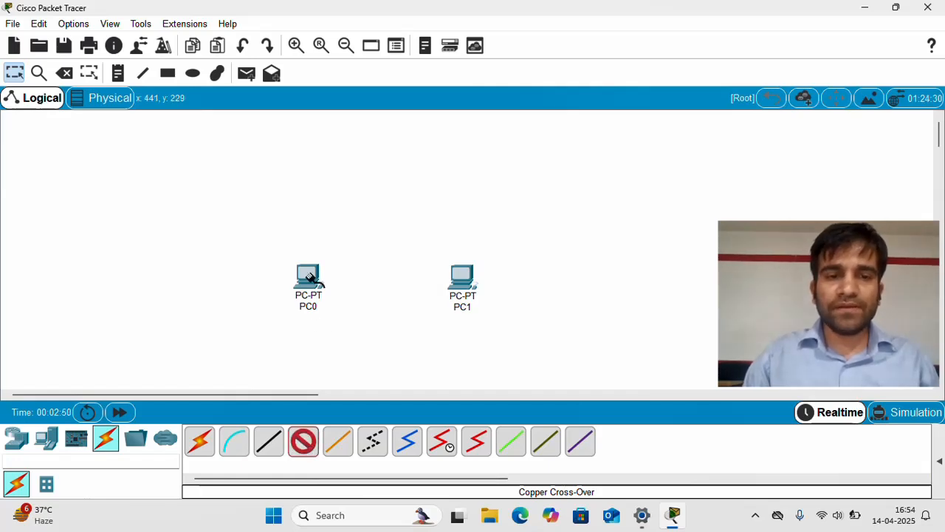
pyautogui.click(313, 287)
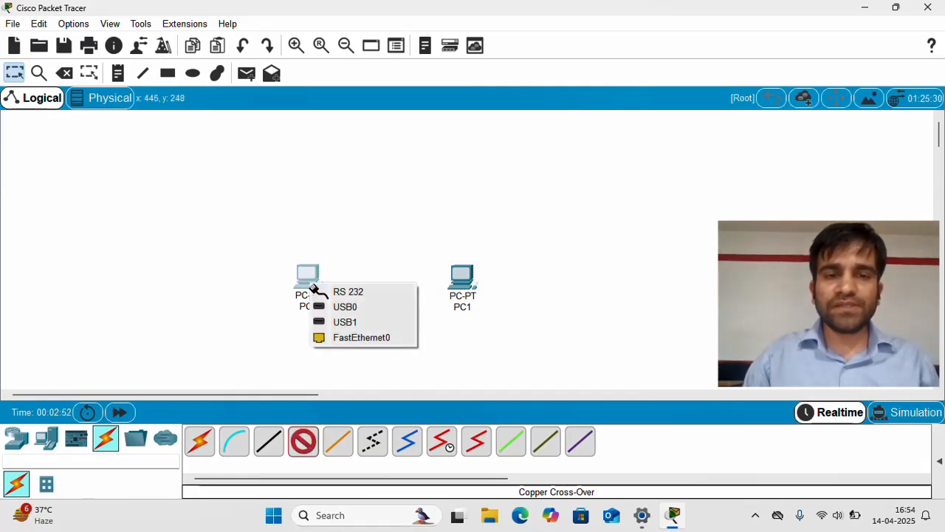
pyautogui.click(390, 341)
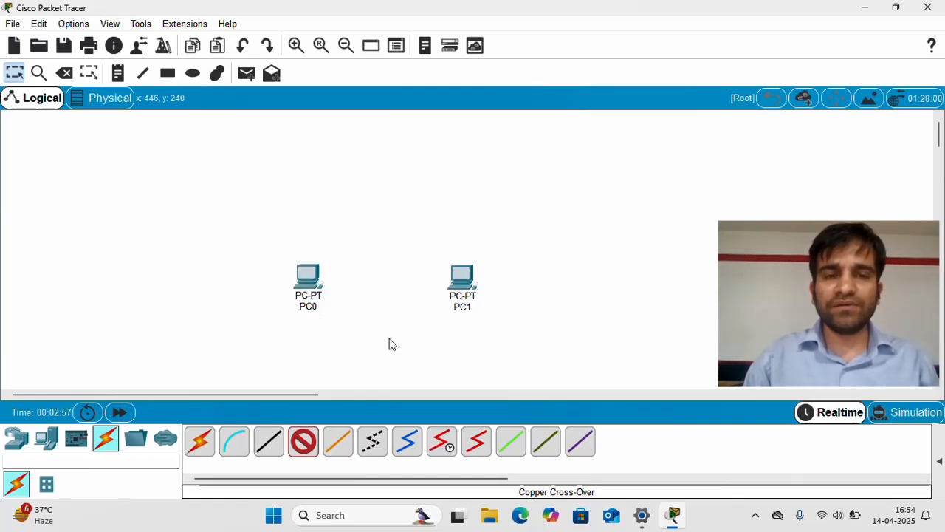
pyautogui.click(462, 278)
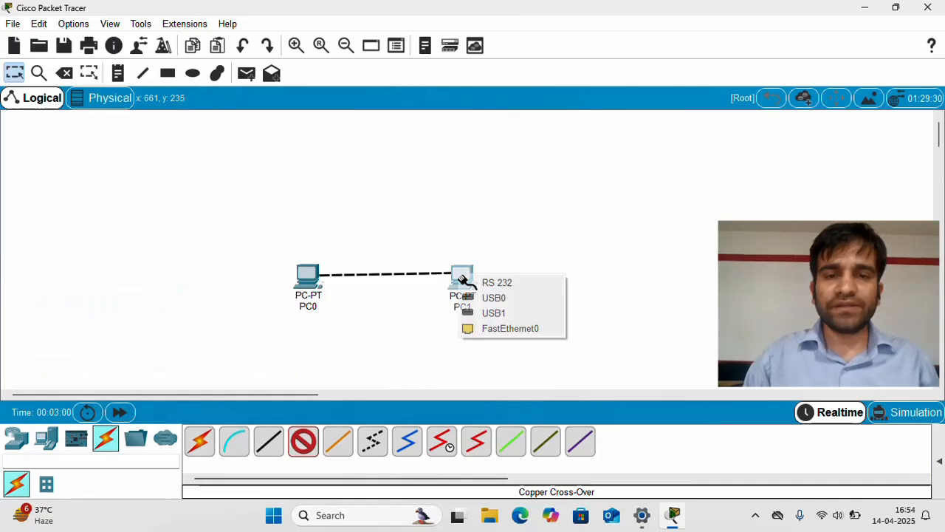
pyautogui.click(528, 328)
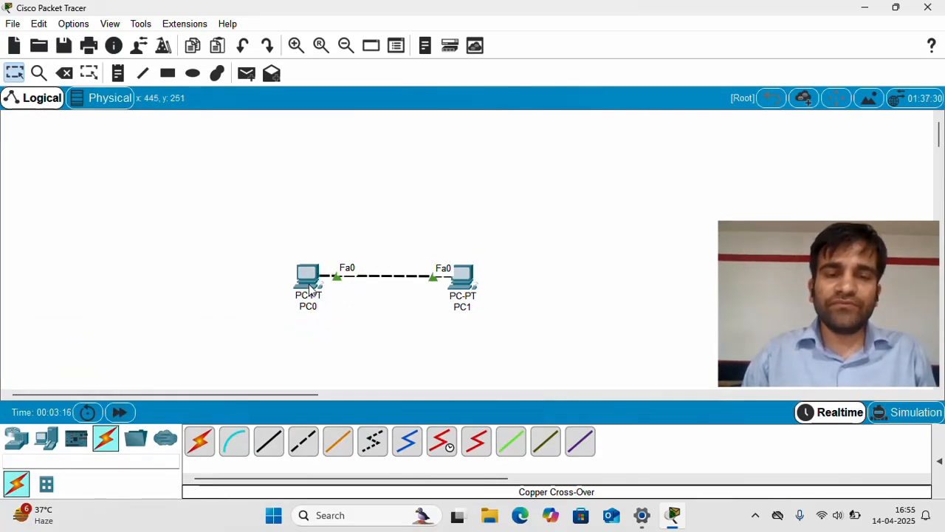
# Give PC0 the static IP address 192.168.1.1 with subnet mask 255.255.255.0, and close its configuration
pyautogui.moveTo(309, 287)
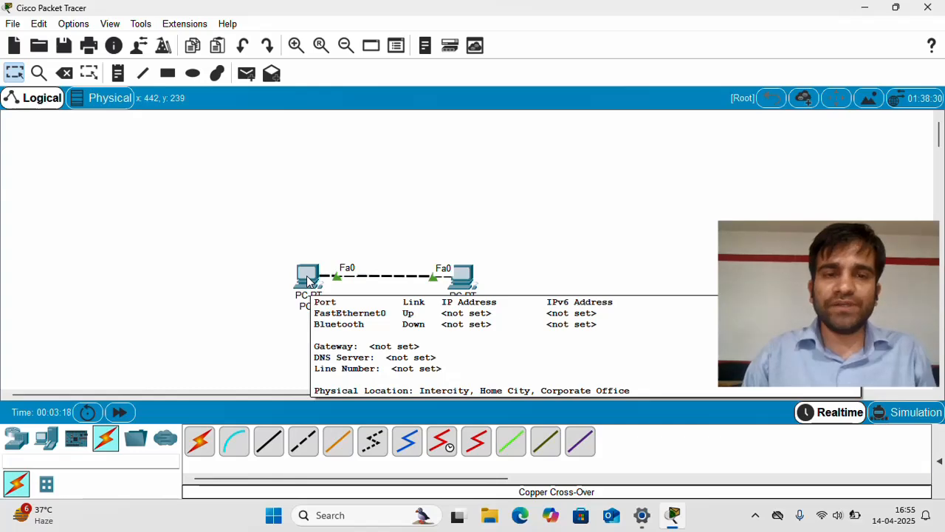
pyautogui.click(309, 281)
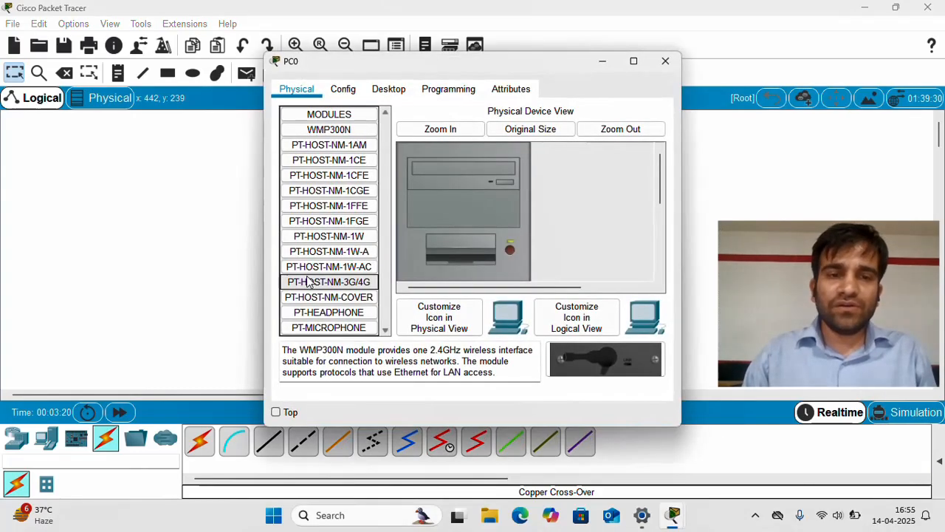
pyautogui.click(400, 88)
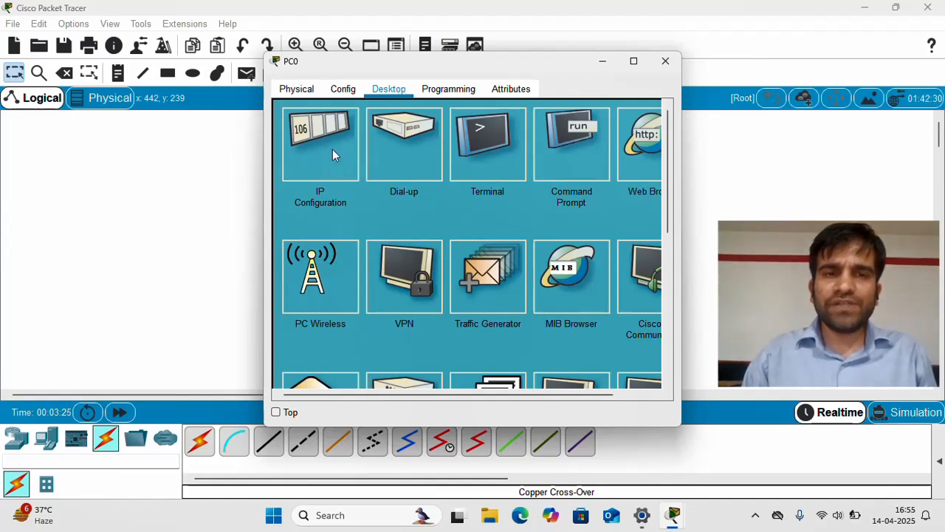
pyautogui.click(332, 152)
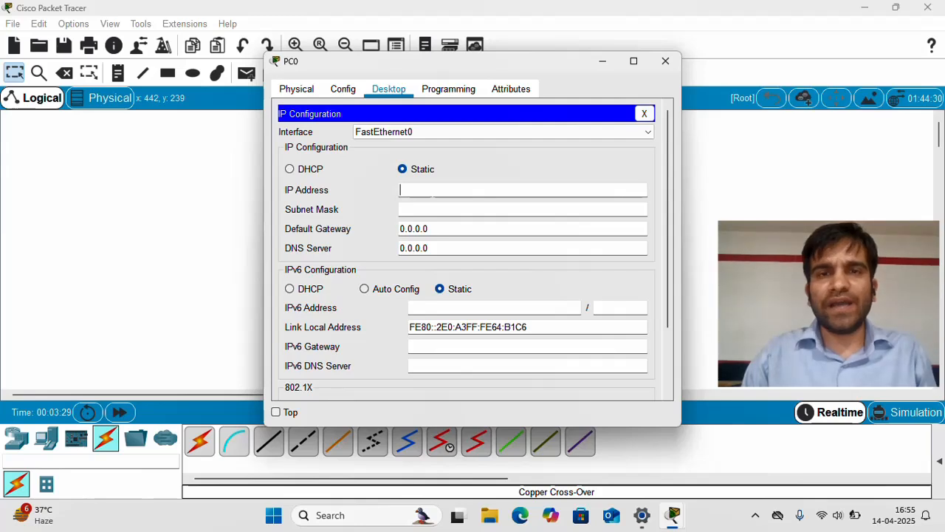
pyautogui.write('192')
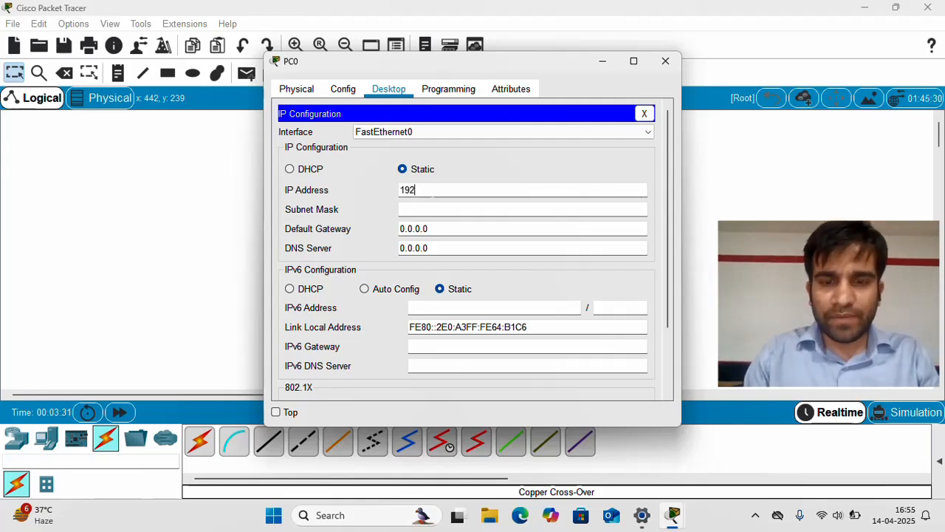
pyautogui.write('.168')
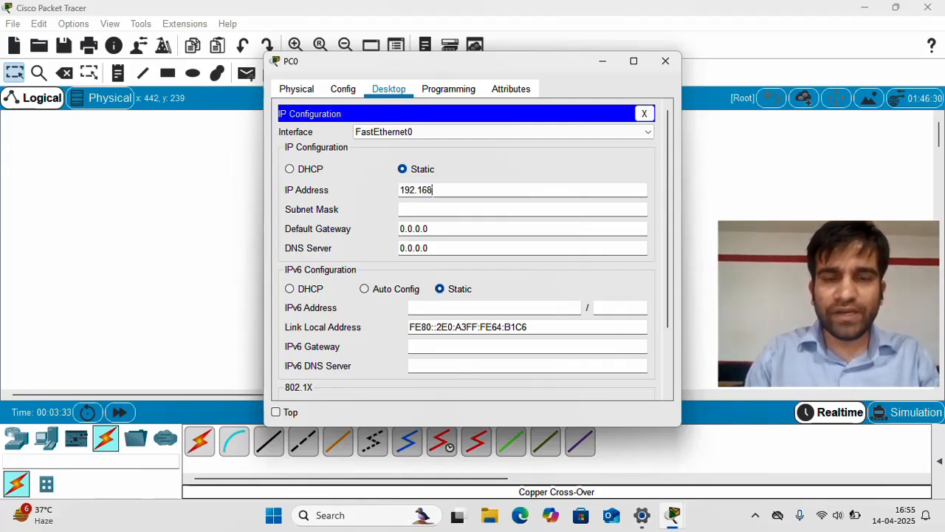
pyautogui.write('.1')
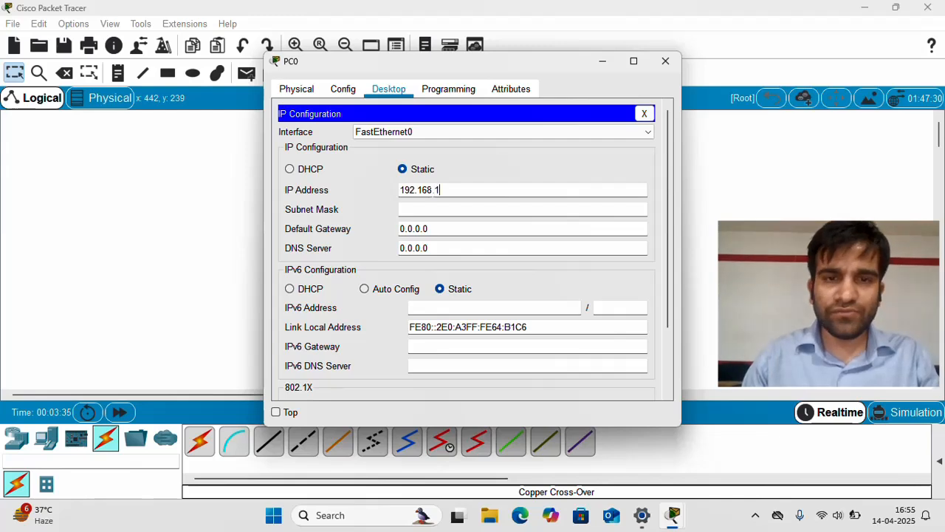
pyautogui.write('.1')
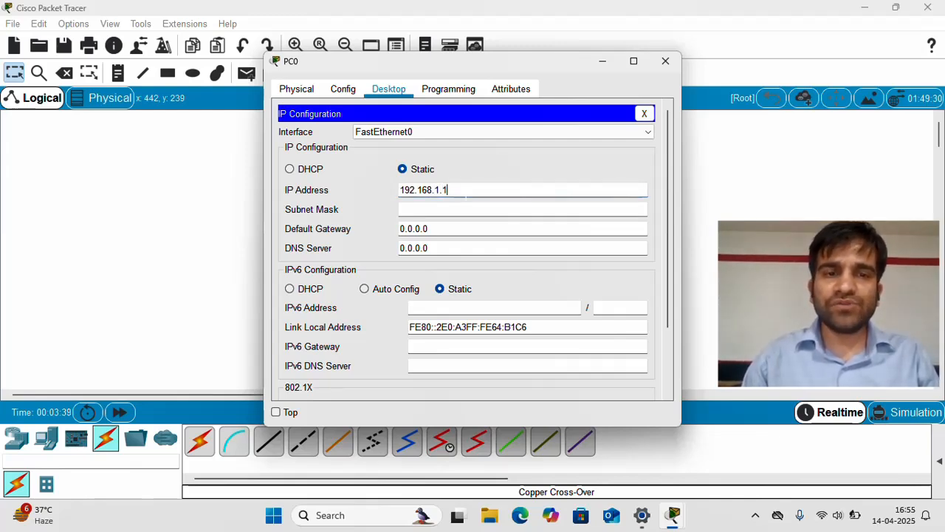
pyautogui.press('Tab')
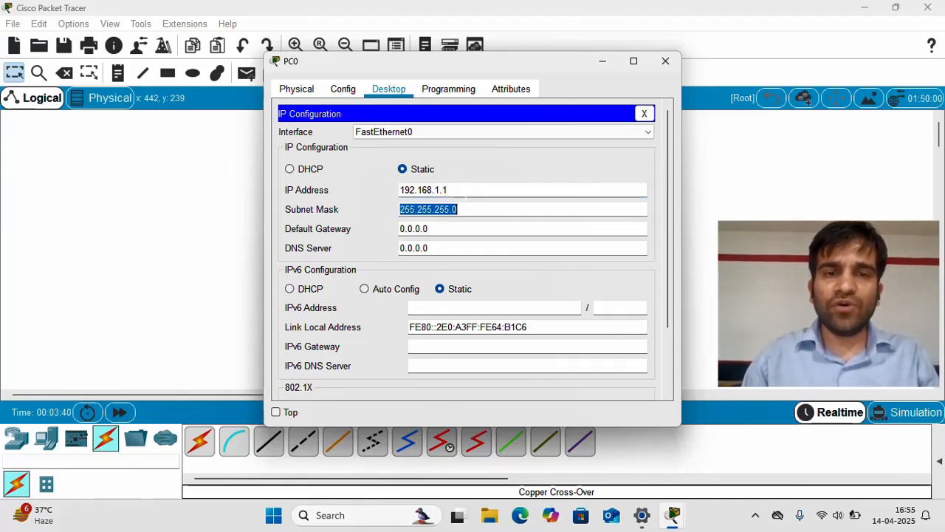
pyautogui.click(644, 116)
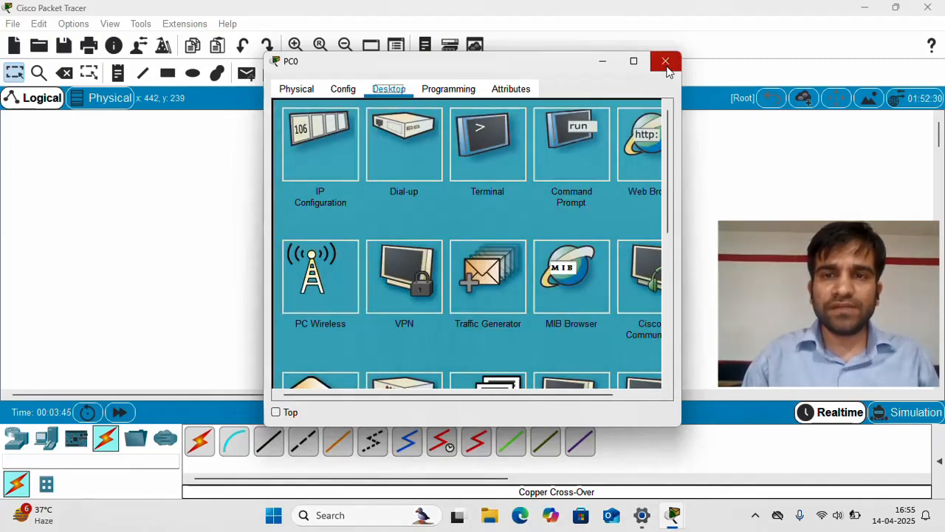
pyautogui.click(666, 65)
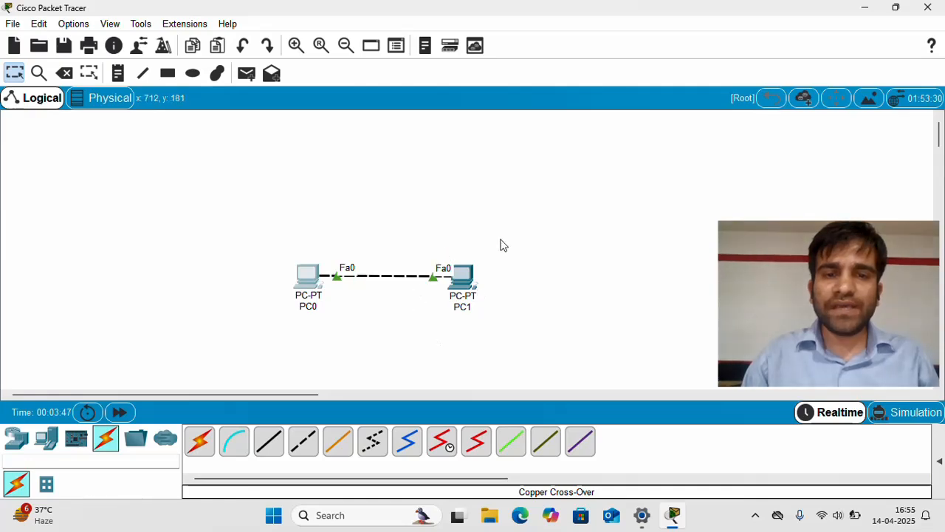
# Give PC1 the static IP address 192.168.1.2 with subnet mask 255.255.255.0, and close its configuration
pyautogui.click(465, 285)
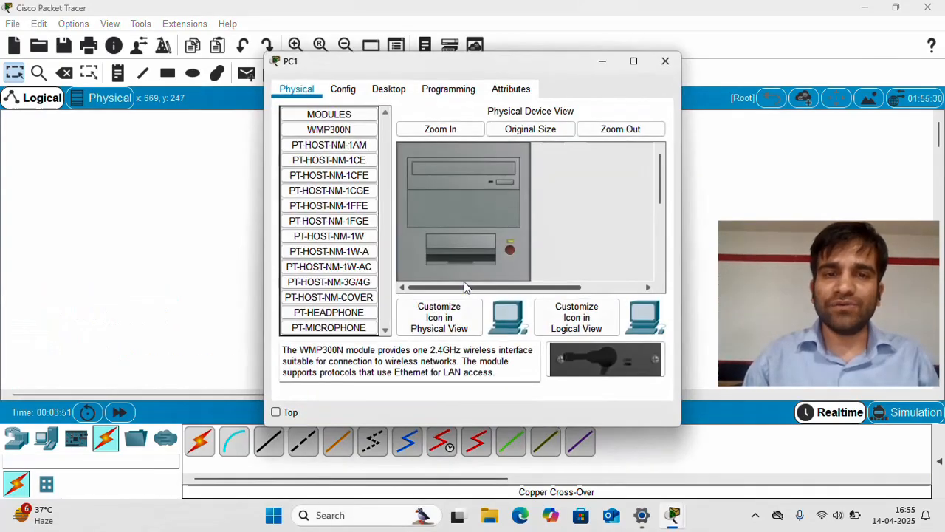
pyautogui.click(393, 91)
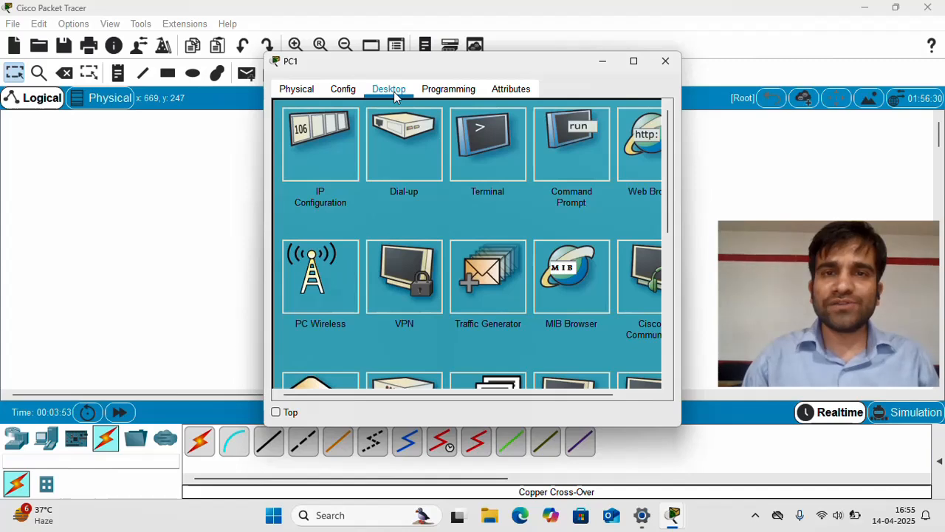
pyautogui.click(343, 154)
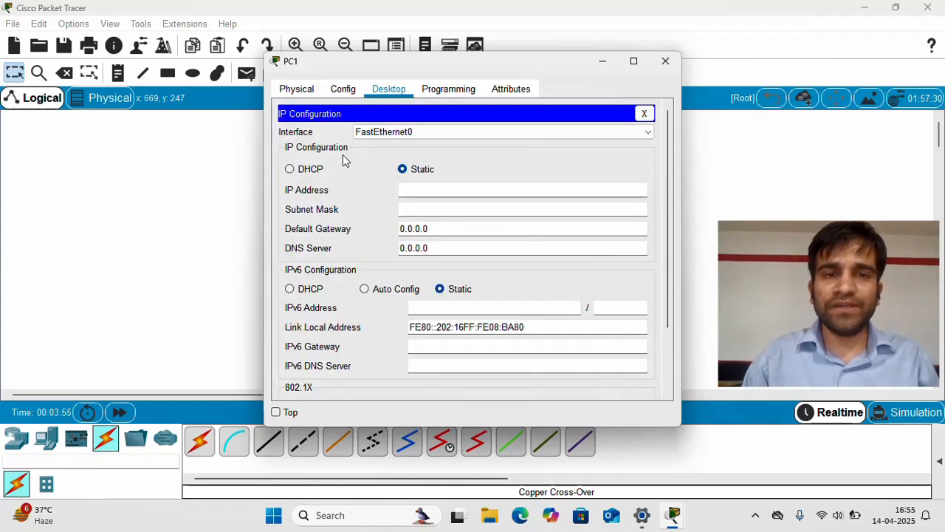
pyautogui.write('19')
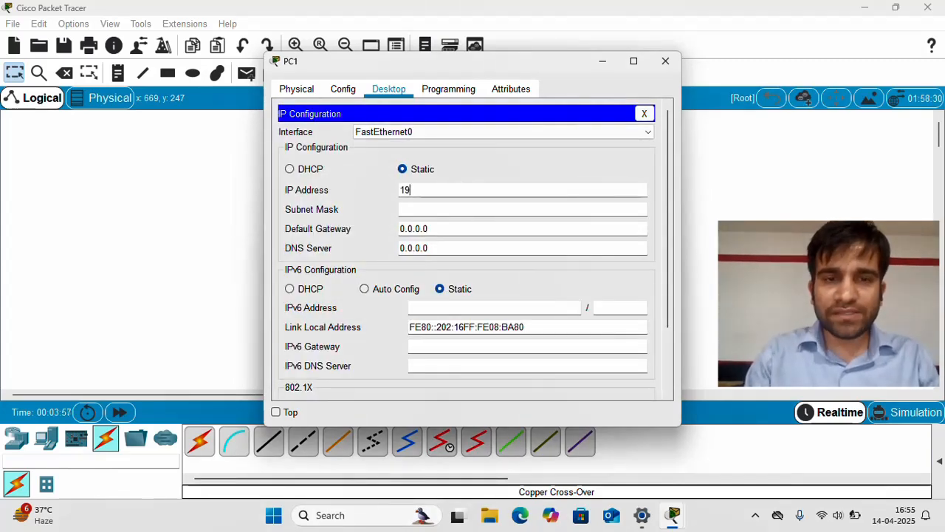
pyautogui.write('2.16')
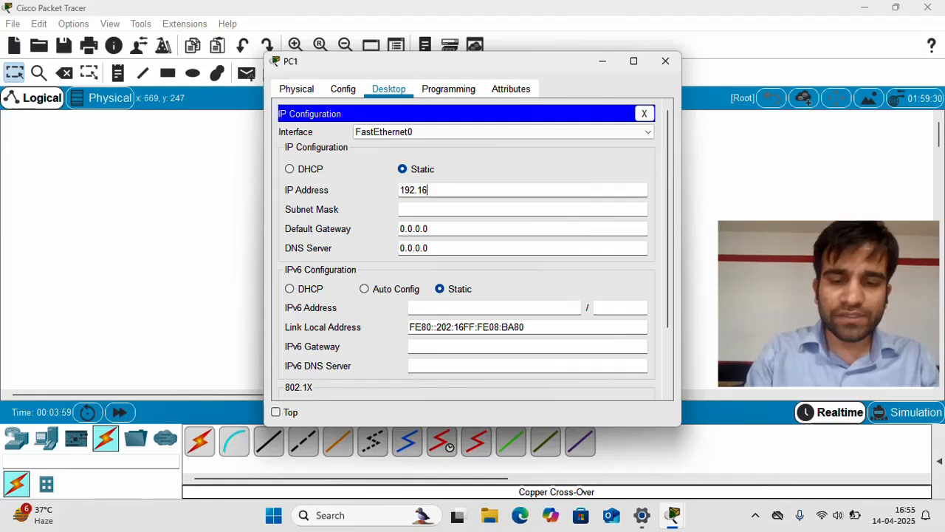
pyautogui.write('8.1.2')
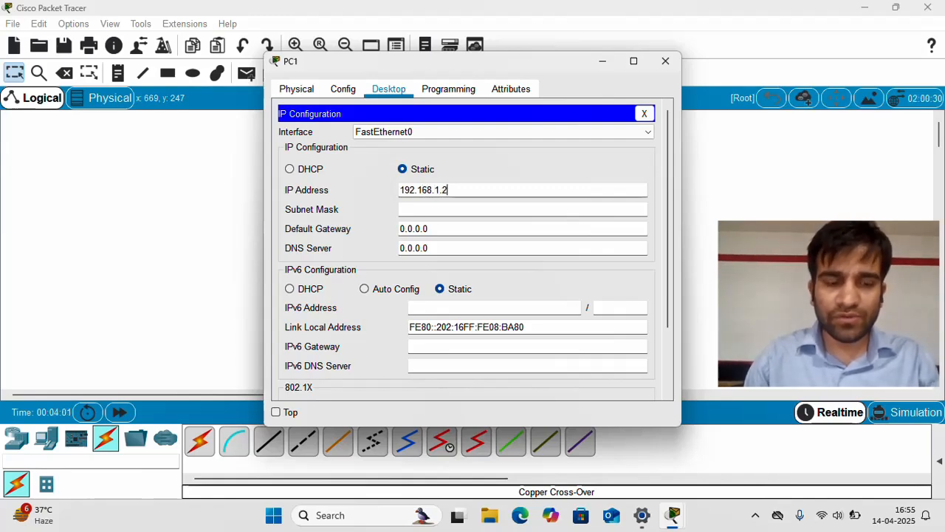
pyautogui.press('Tab')
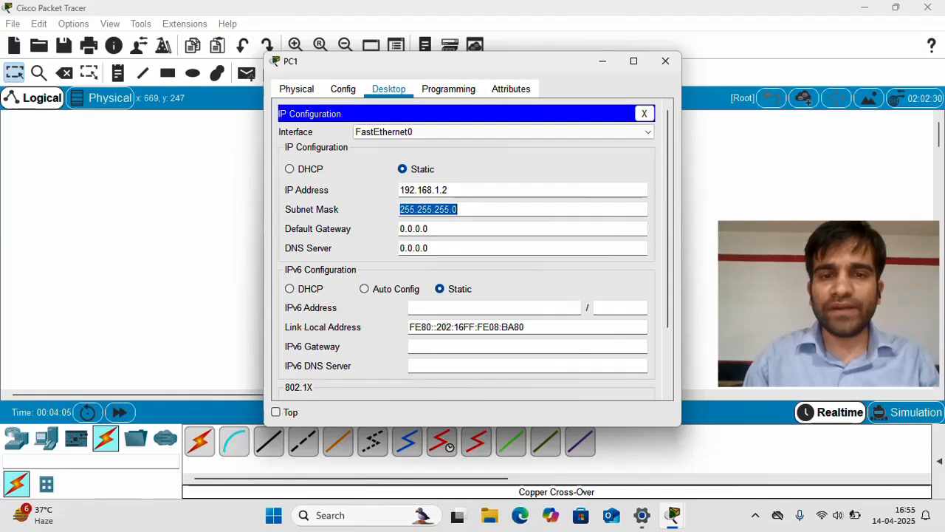
pyautogui.click(473, 209)
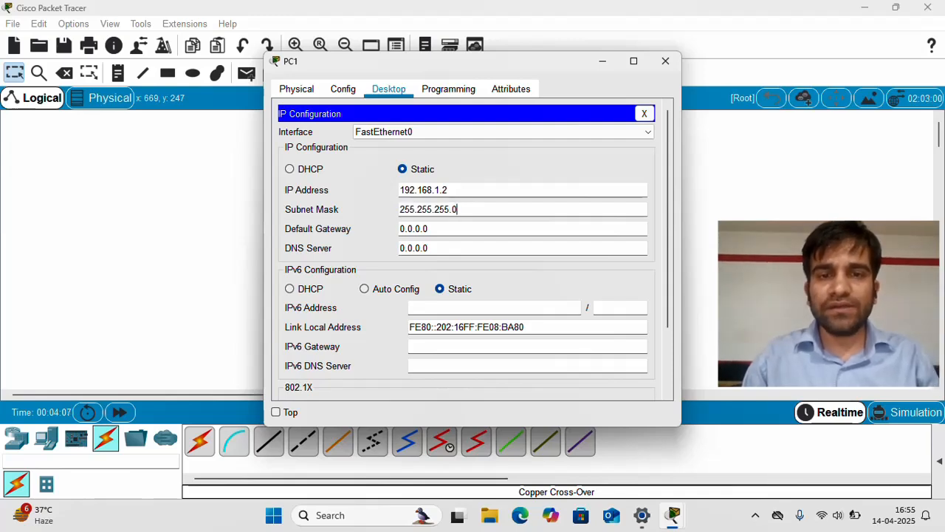
pyautogui.click(644, 114)
pyautogui.click(666, 62)
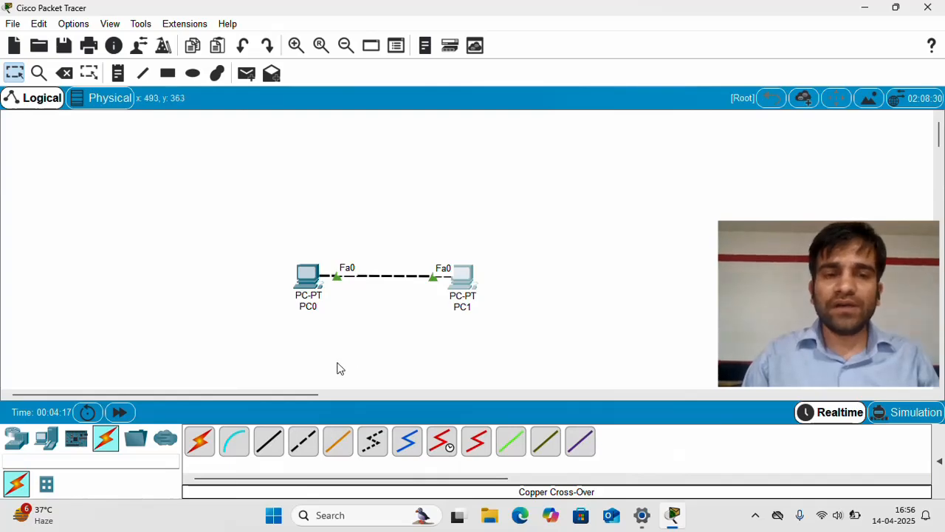
# Ping 192.168.1.2 from PC0's command prompt to test the connection, and close the PC0 window
pyautogui.click(305, 276)
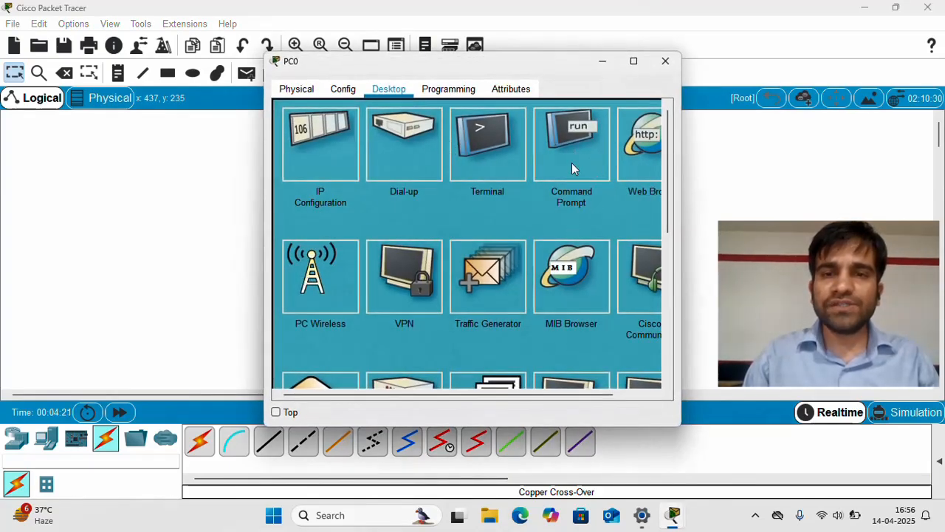
pyautogui.click(580, 161)
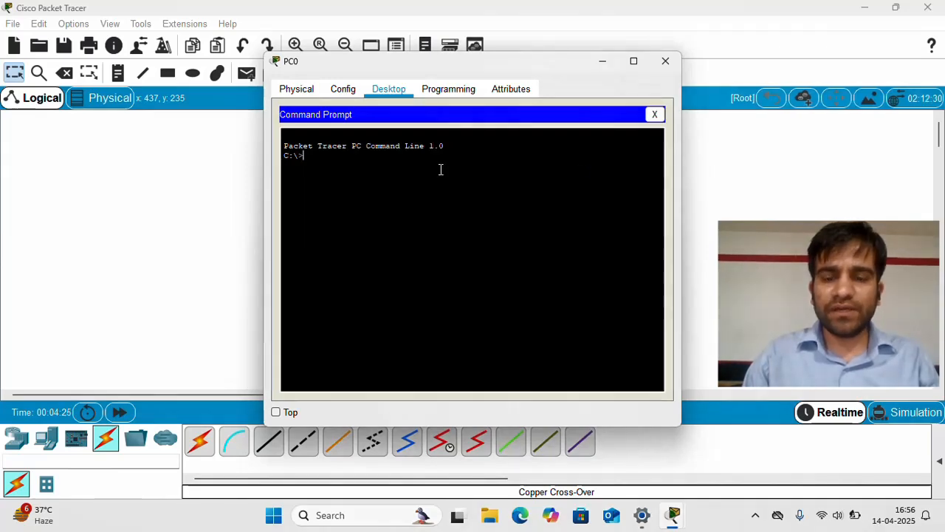
pyautogui.write('ping')
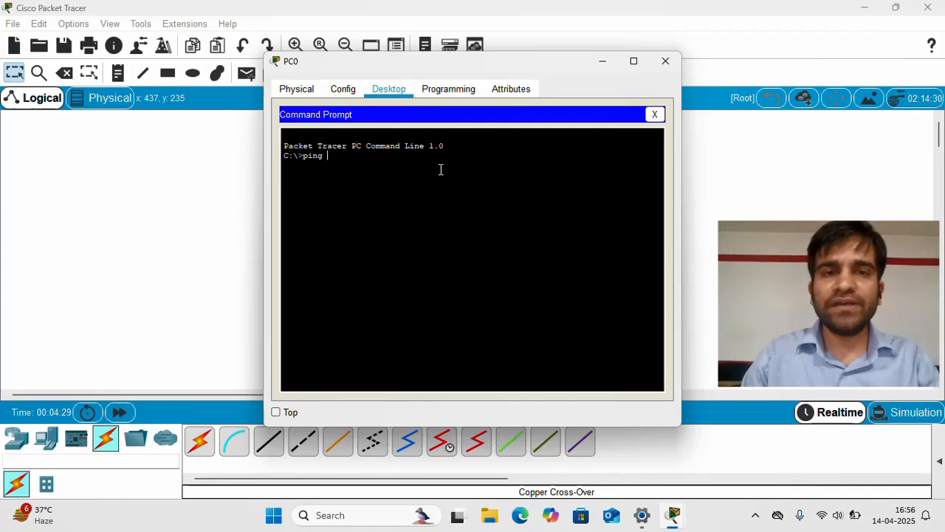
pyautogui.rightClick(441, 170)
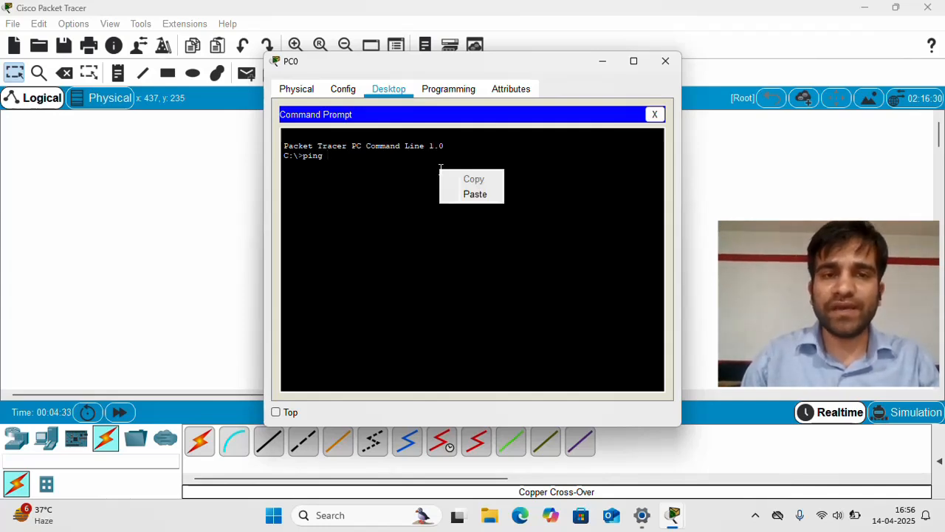
pyautogui.click(349, 166)
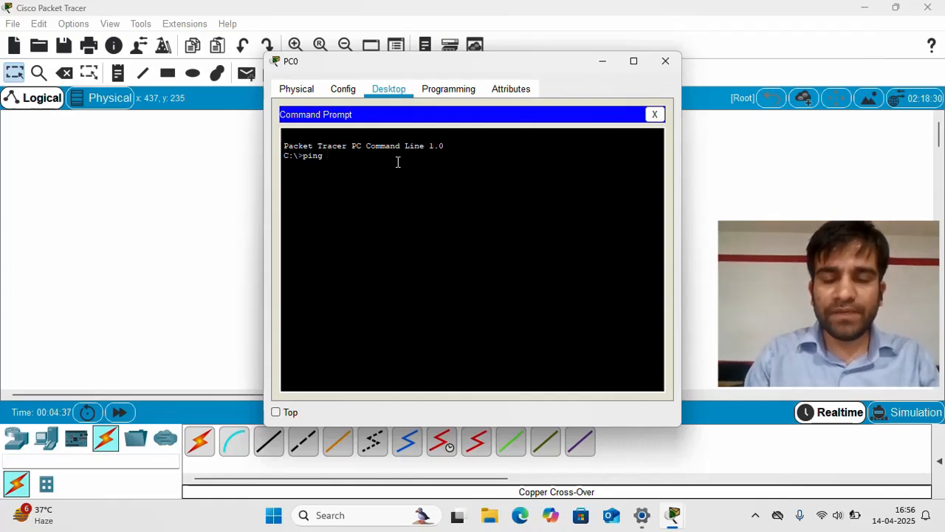
pyautogui.write('192.1')
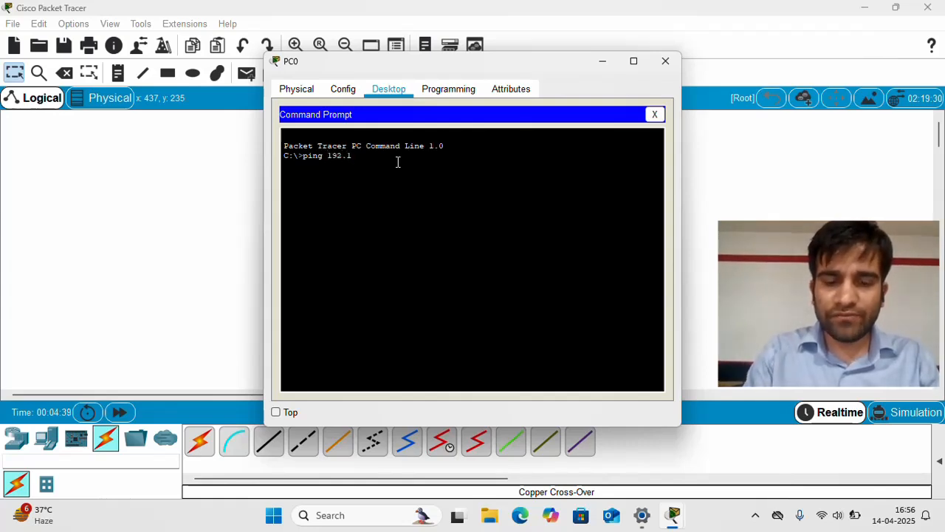
pyautogui.write('68.1.2')
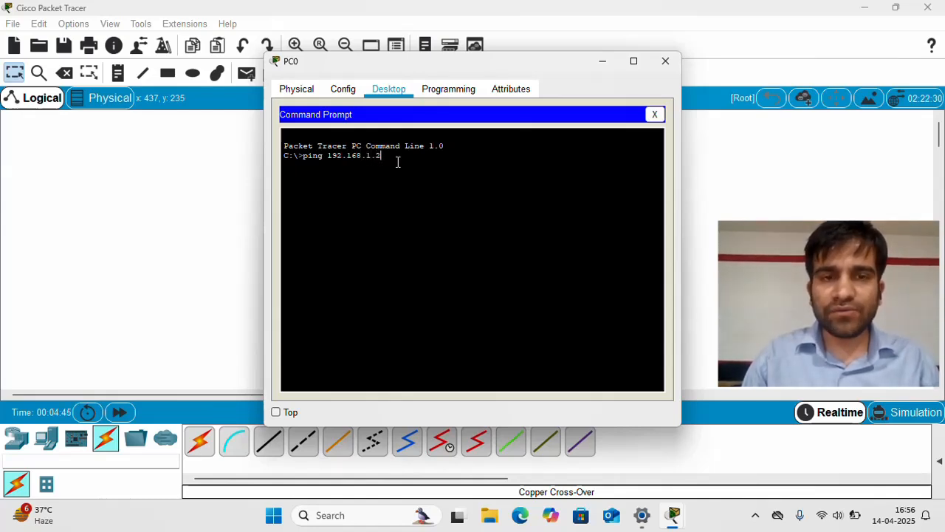
pyautogui.press('Return')
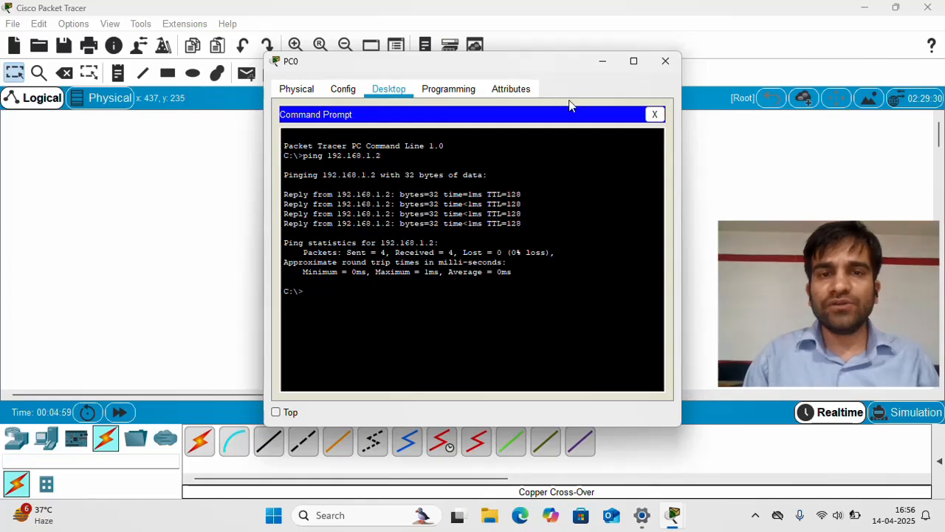
pyautogui.click(666, 62)
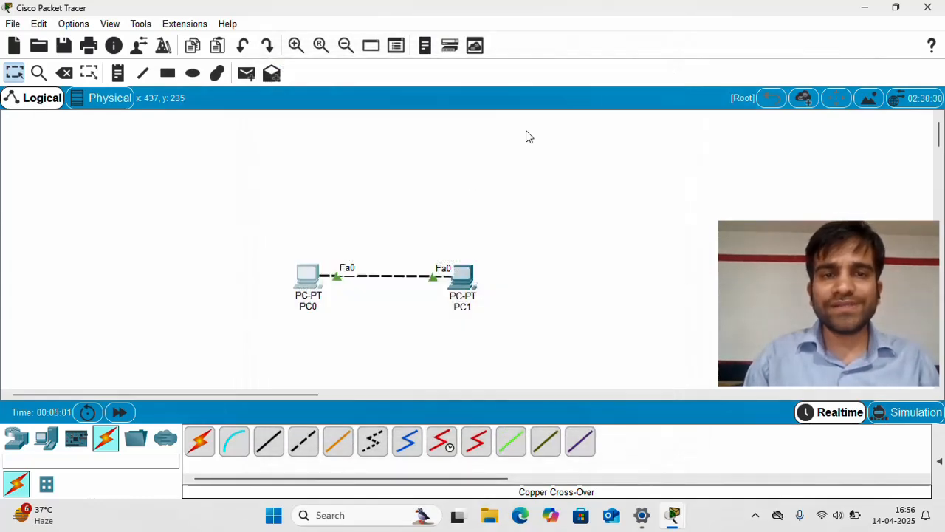